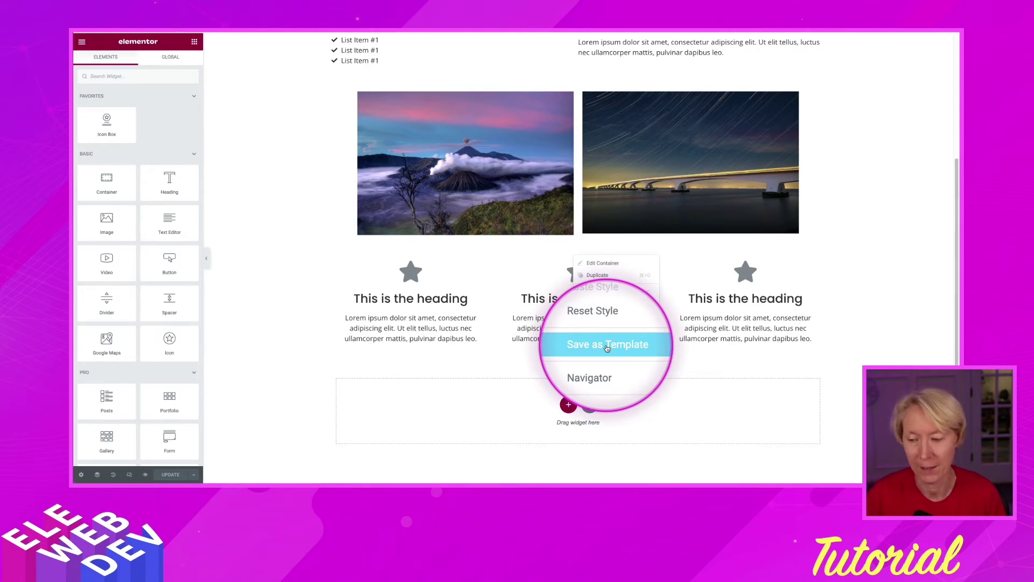
Save the three-icon-box container as a template named "3 Feature Section" and close the library
left_click(607, 345)
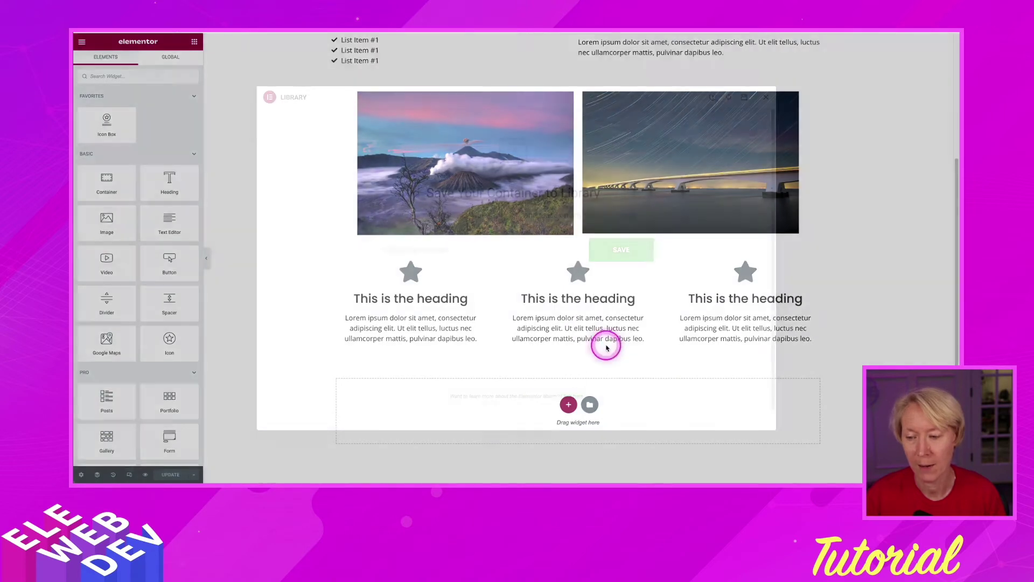
left_click(423, 249)
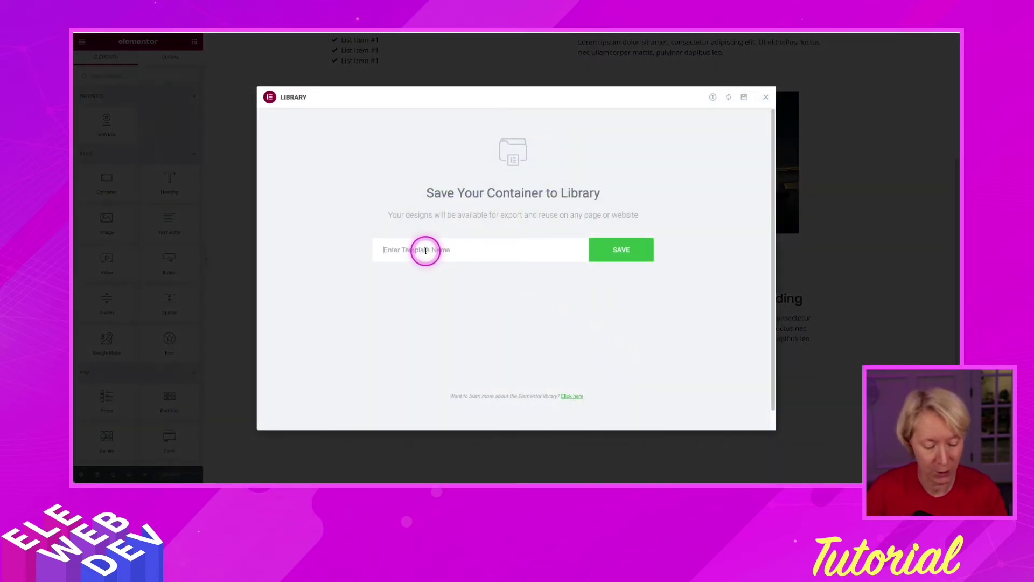
type("3 Feature")
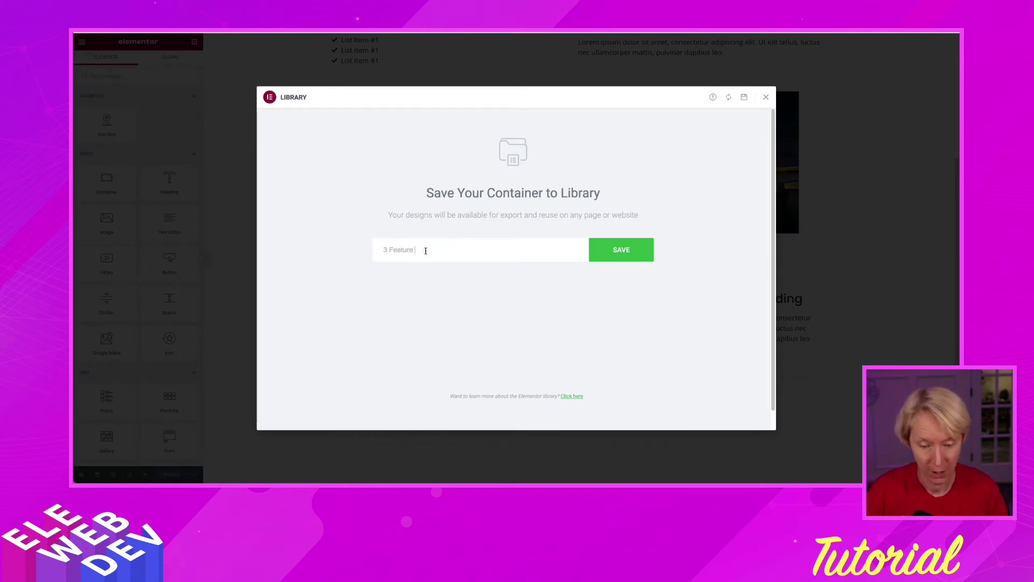
type(" Section")
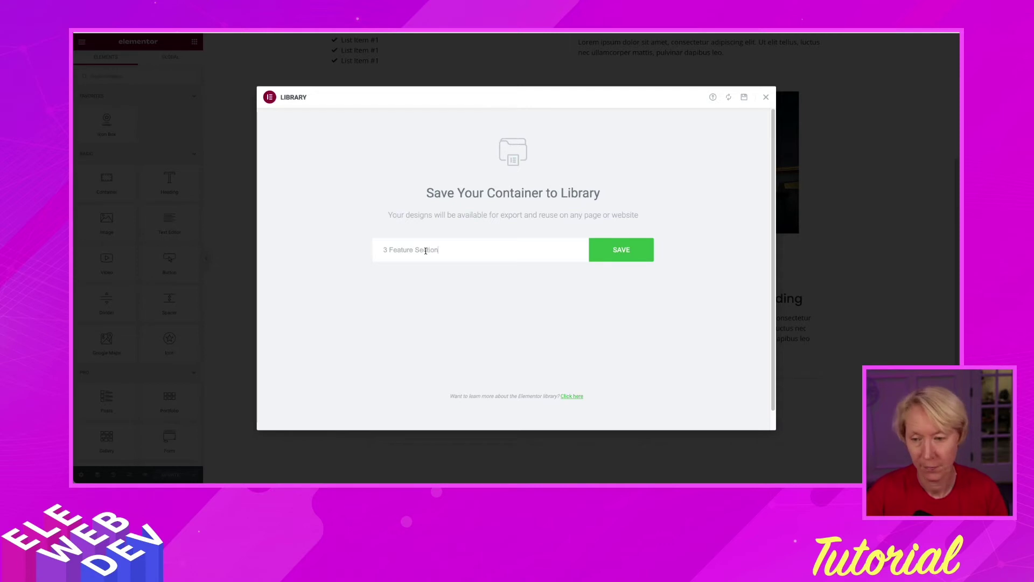
left_click(616, 249)
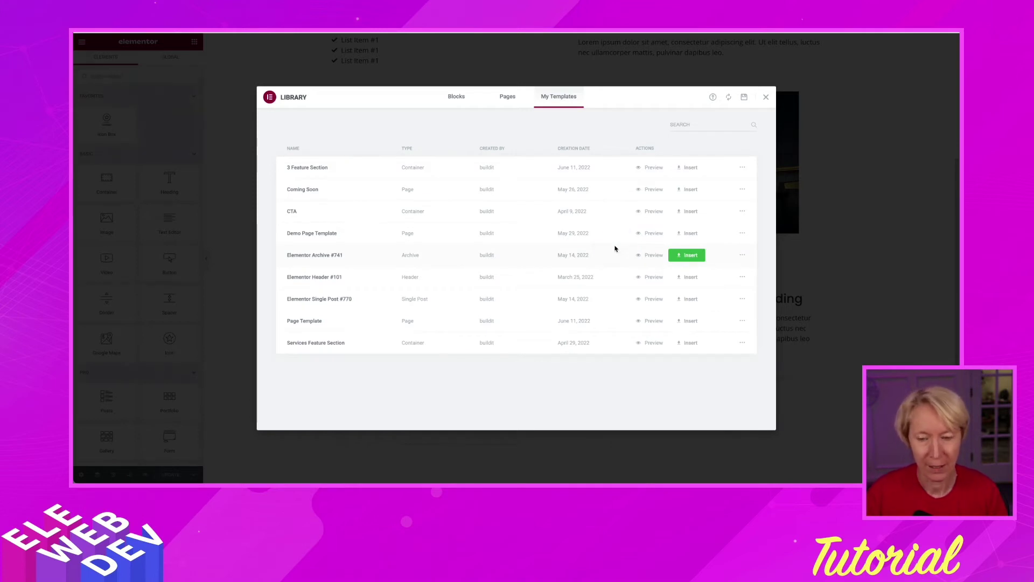
left_click(767, 98)
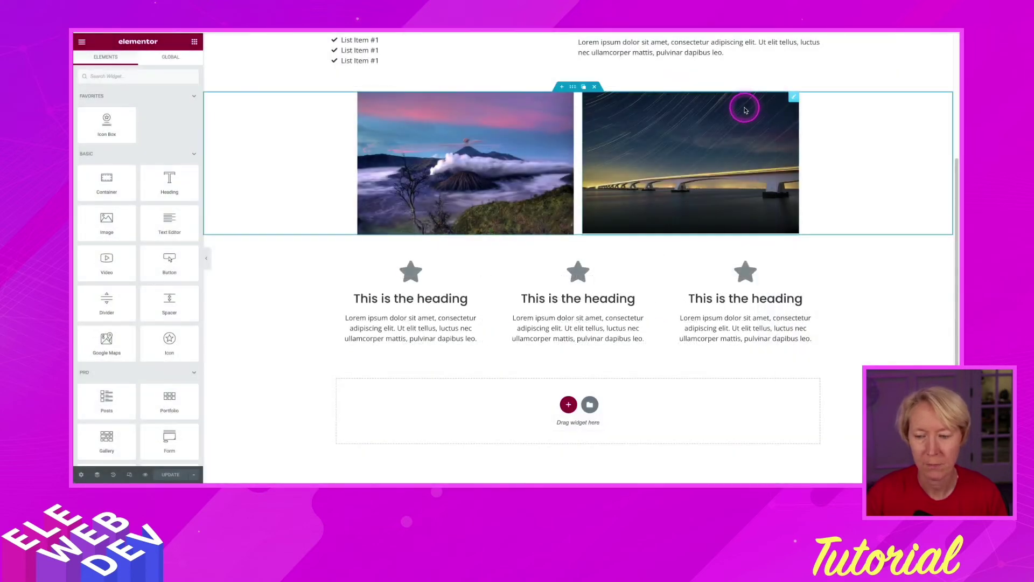
Insert the saved "3 Feature Section" template at the end of the page, applying its container settings
scroll(528, 355, "down", 1)
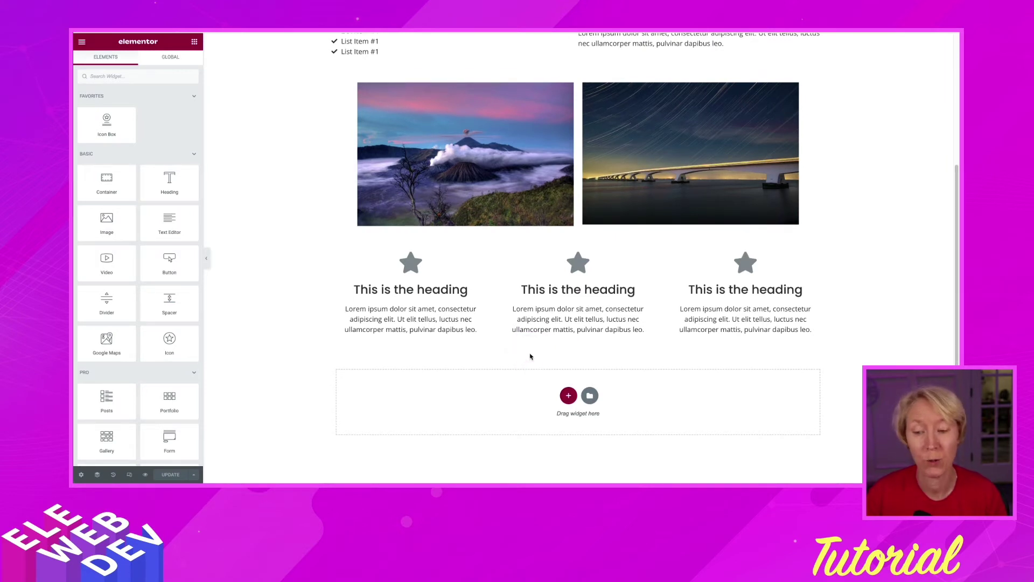
left_click(556, 377)
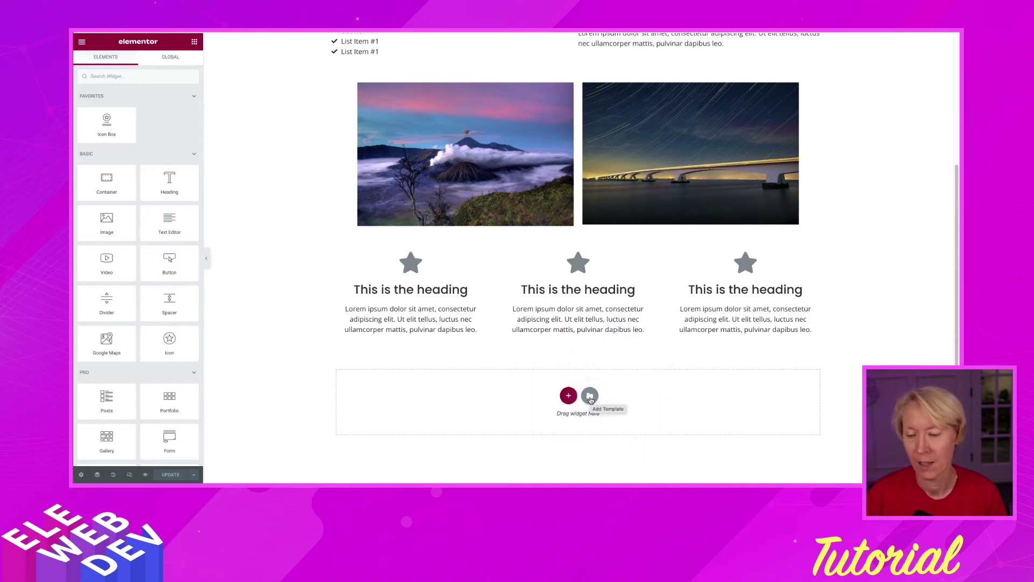
left_click(590, 397)
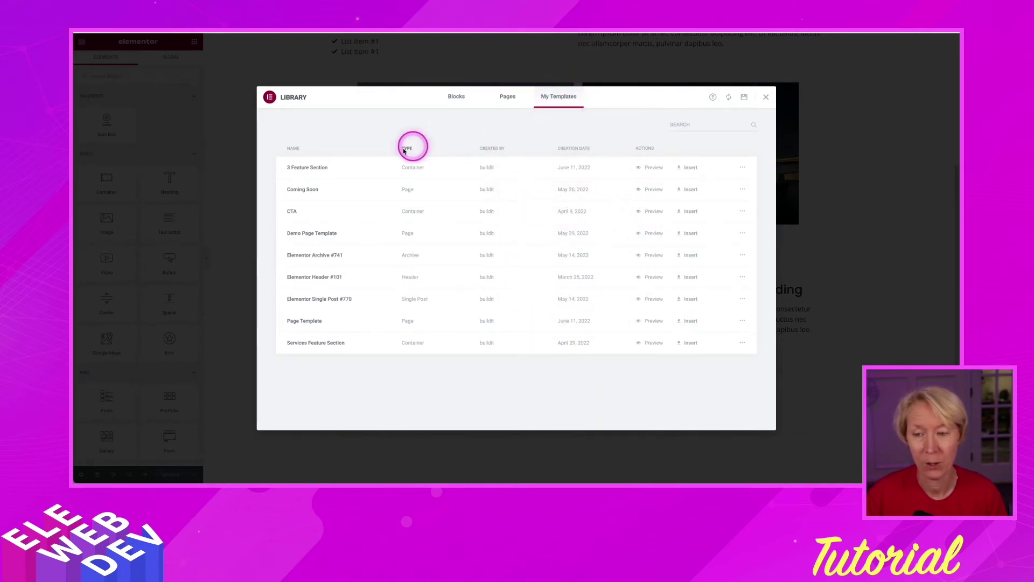
left_click(690, 170)
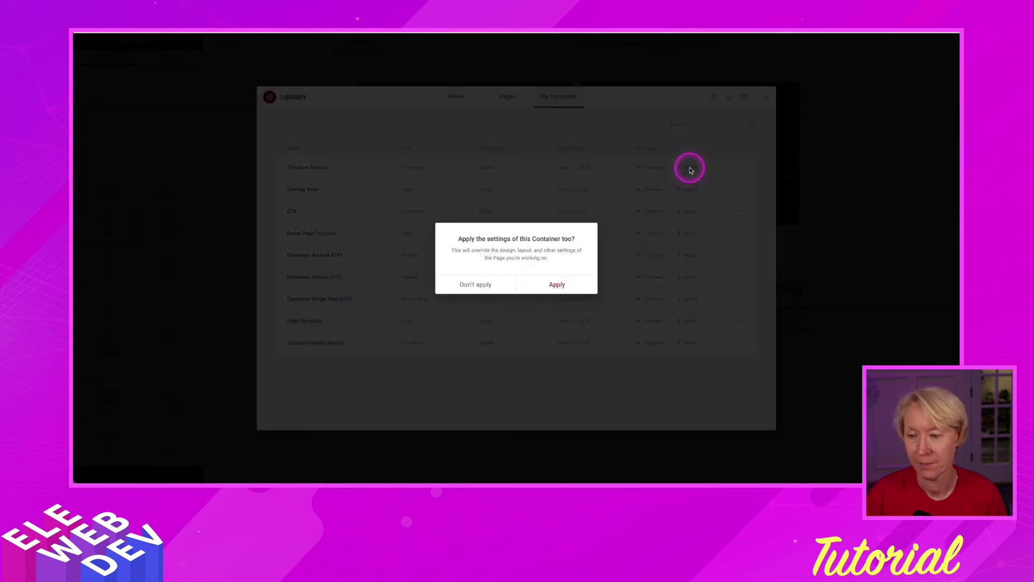
left_click(557, 285)
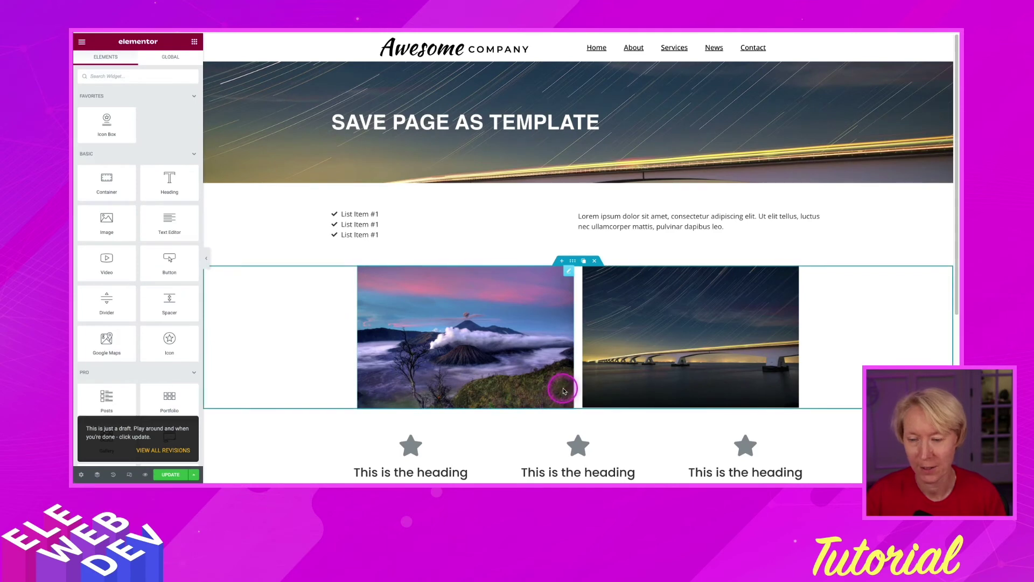
Copy the newly inserted feature container and paste it into the empty area at the end of the page
scroll(563, 389, "down", 1)
scroll(563, 386, "down", 3)
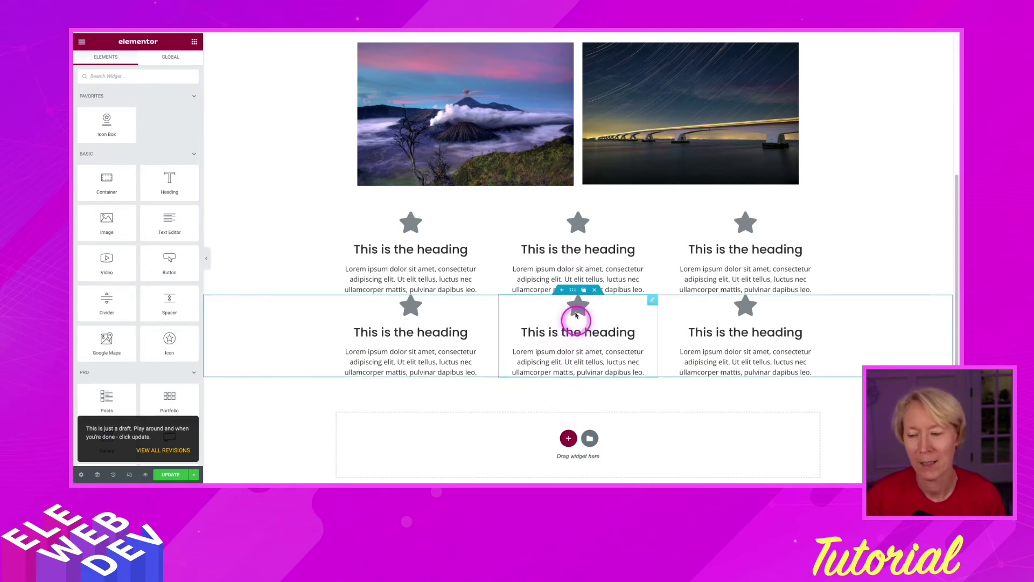
right_click(572, 291)
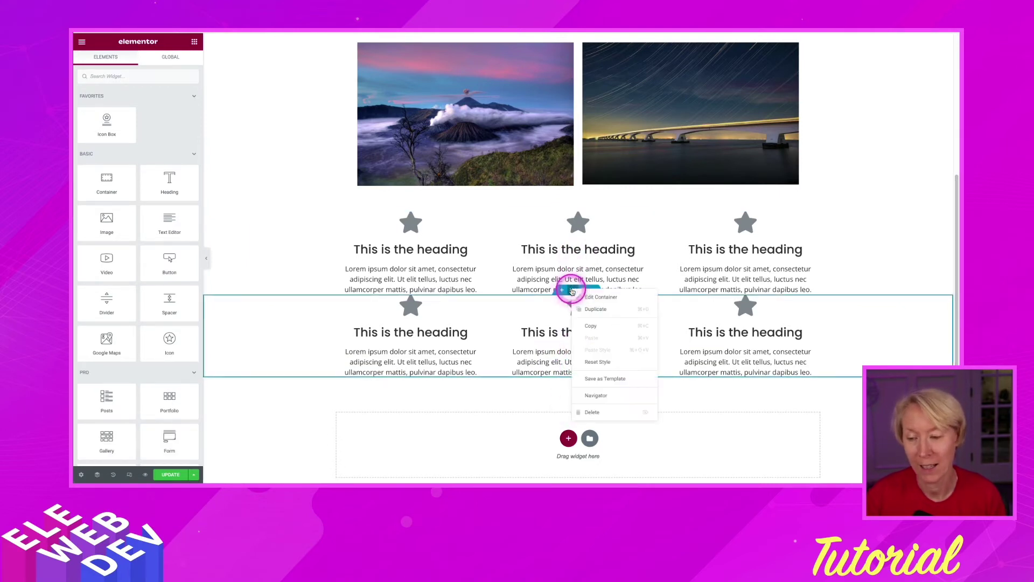
left_click(590, 326)
scroll(545, 399, "down", 1)
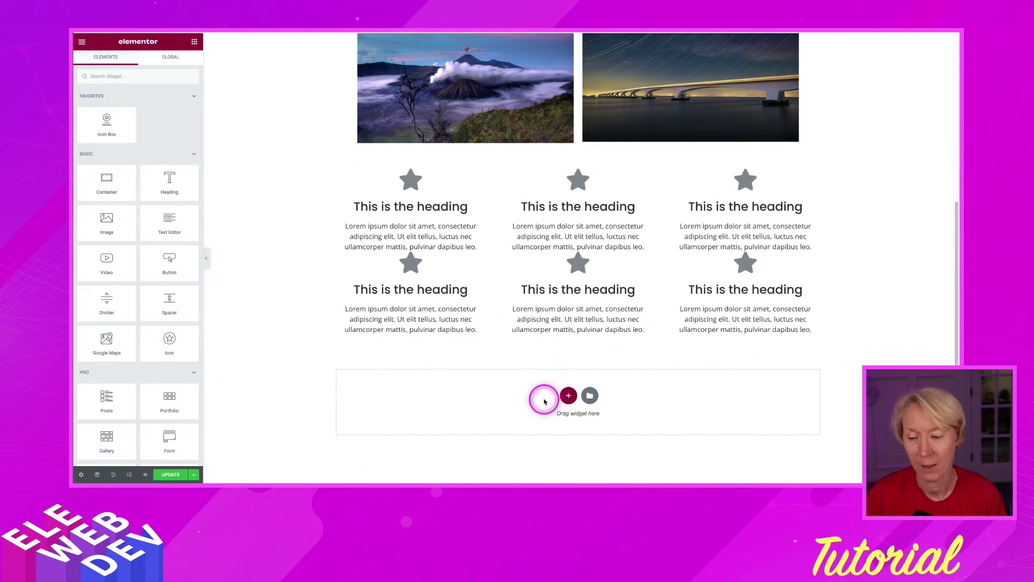
right_click(498, 409)
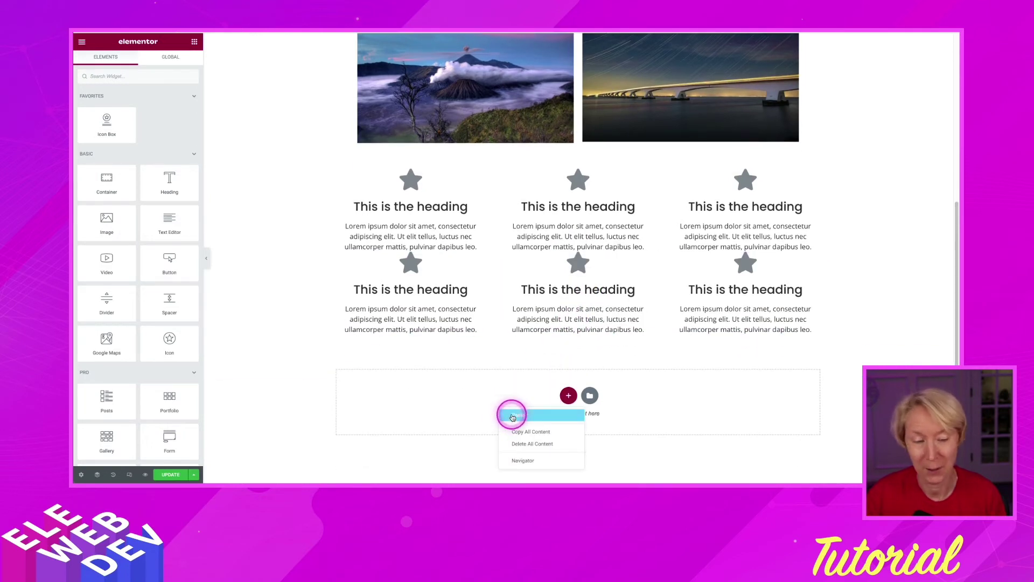
left_click(512, 416)
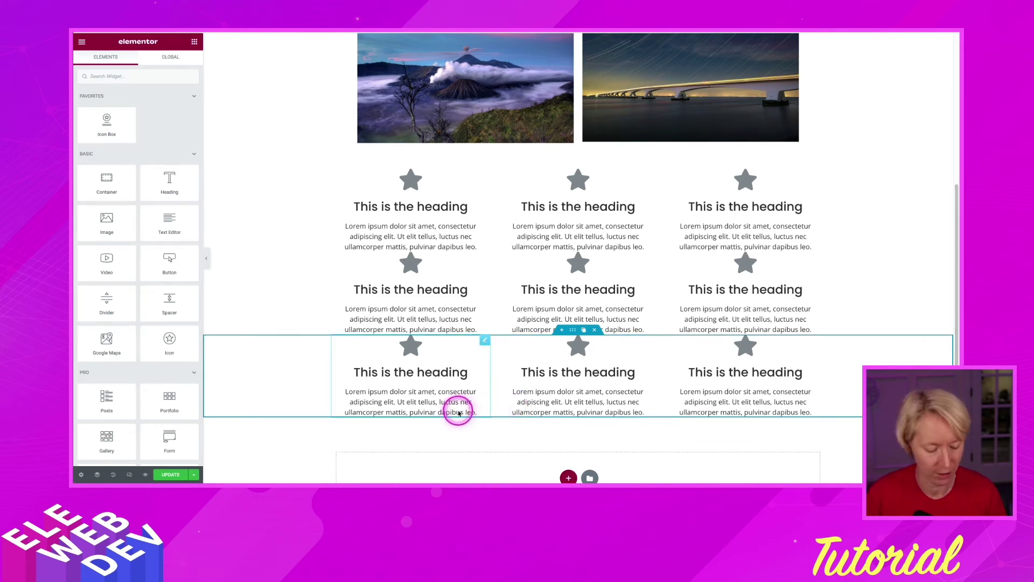
Update the page and exit the Elementor editor to the WordPress dashboard
left_click(170, 476)
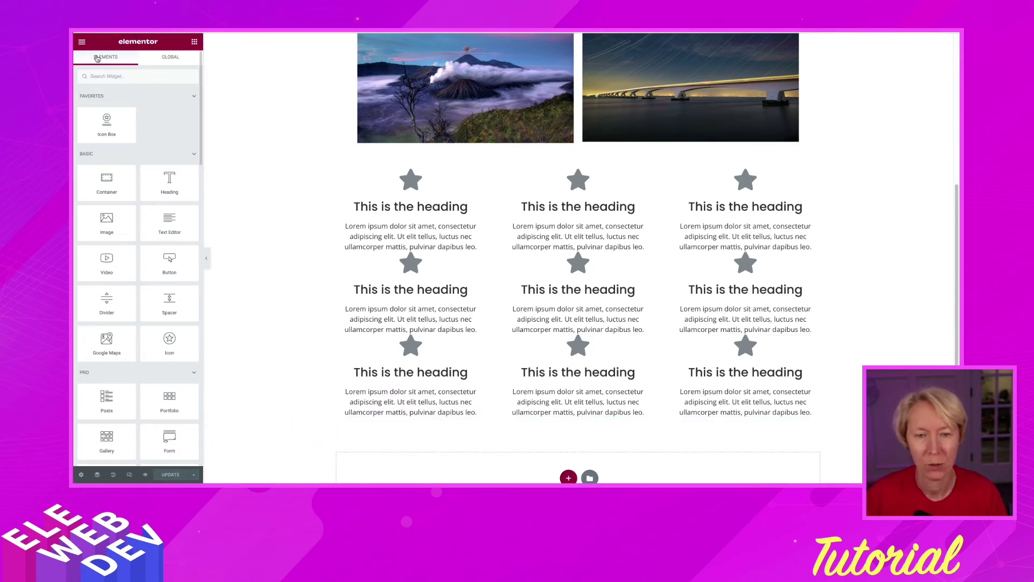
left_click(82, 43)
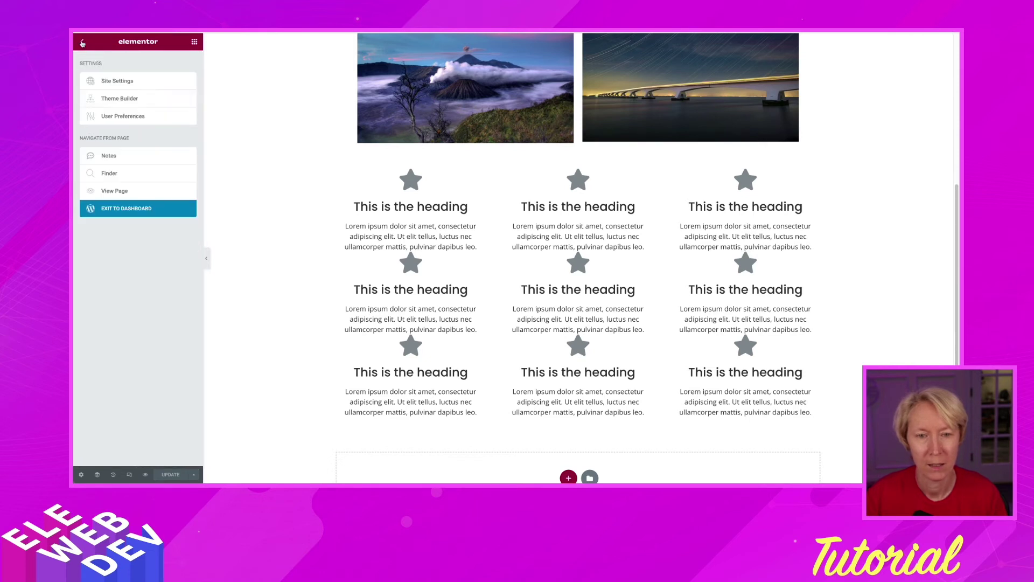
left_click(145, 212)
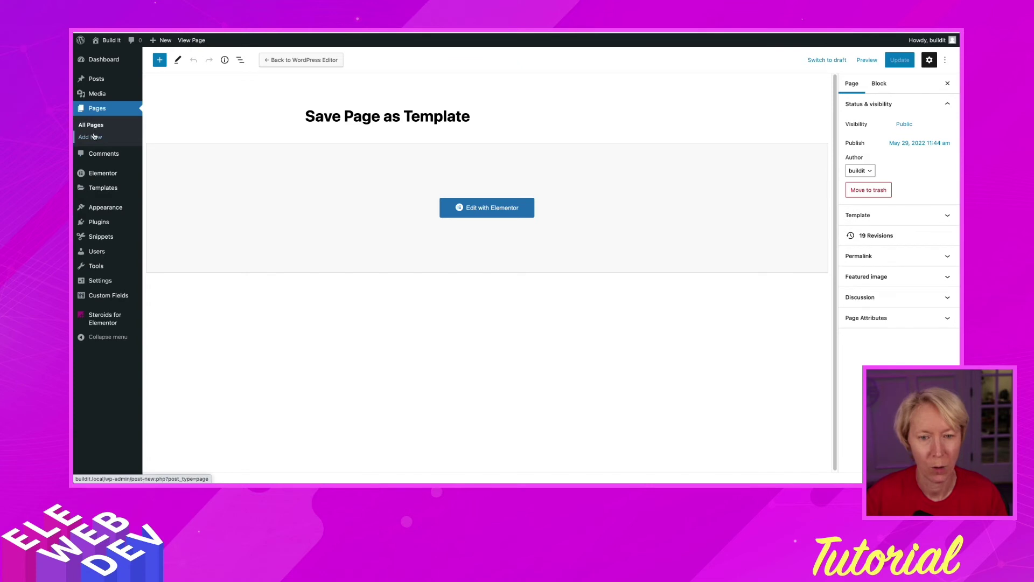
Create a new page titled "Extra Page" and publish it
left_click(94, 138)
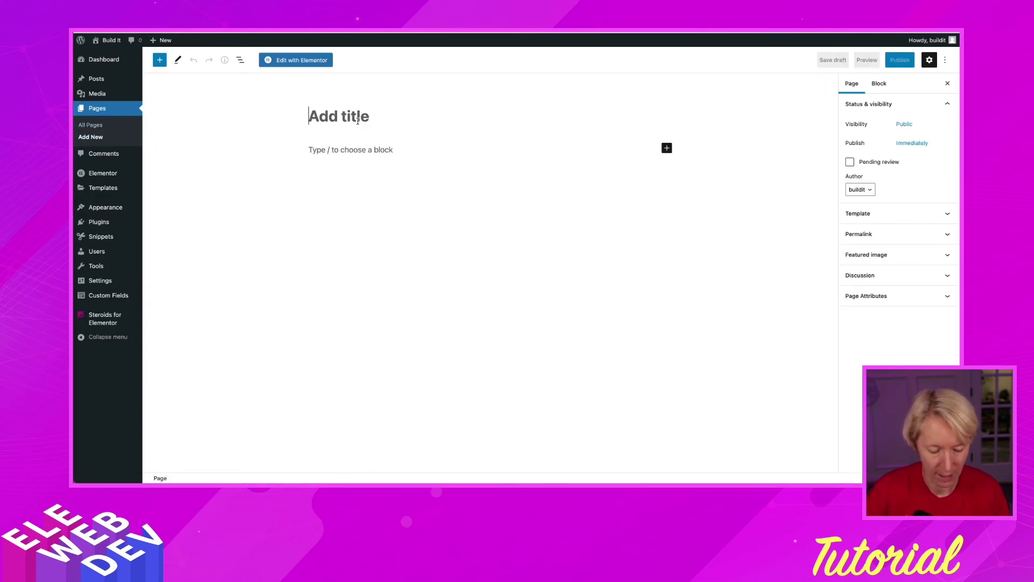
type("Extra P")
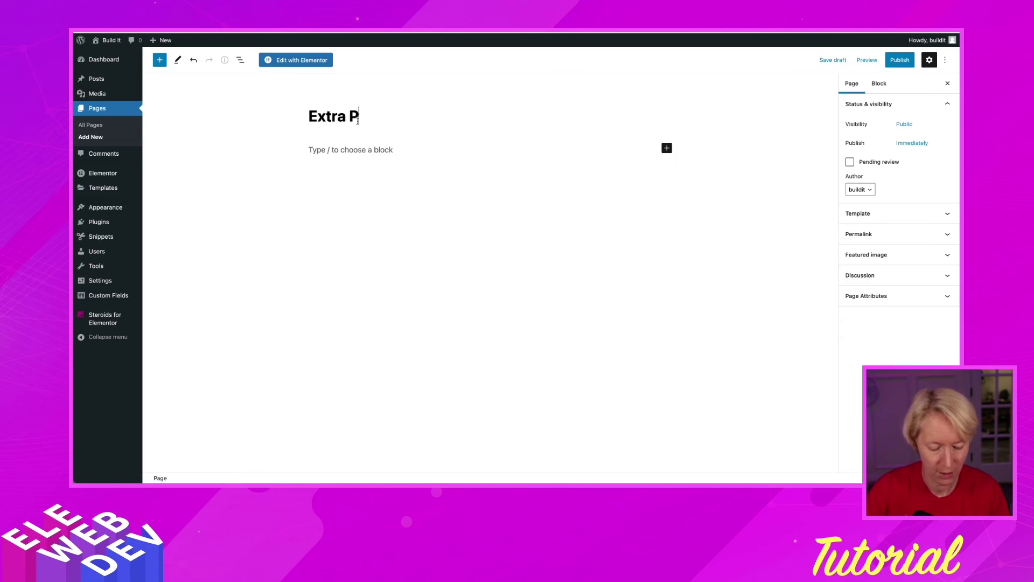
type("age")
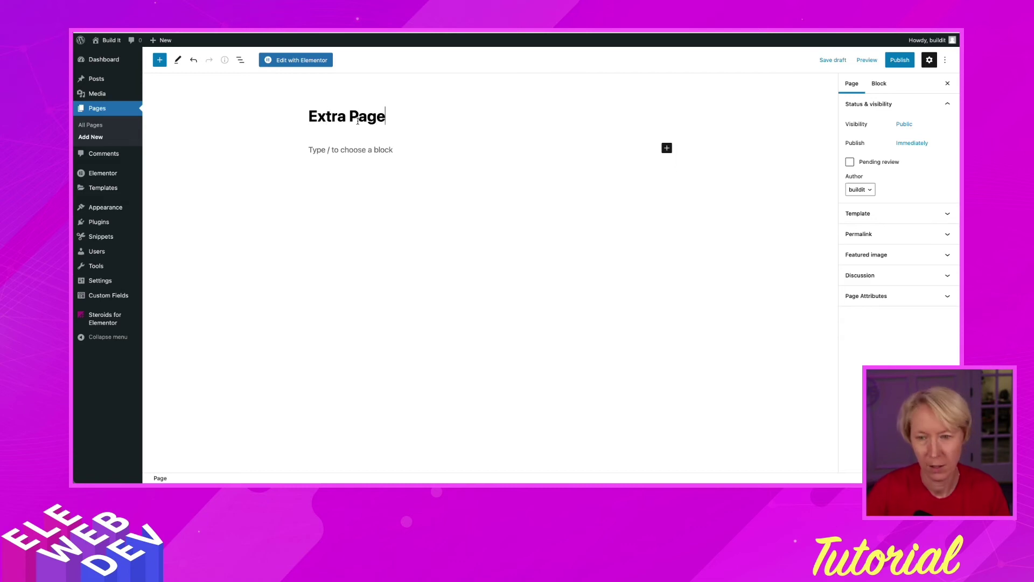
left_click(914, 61)
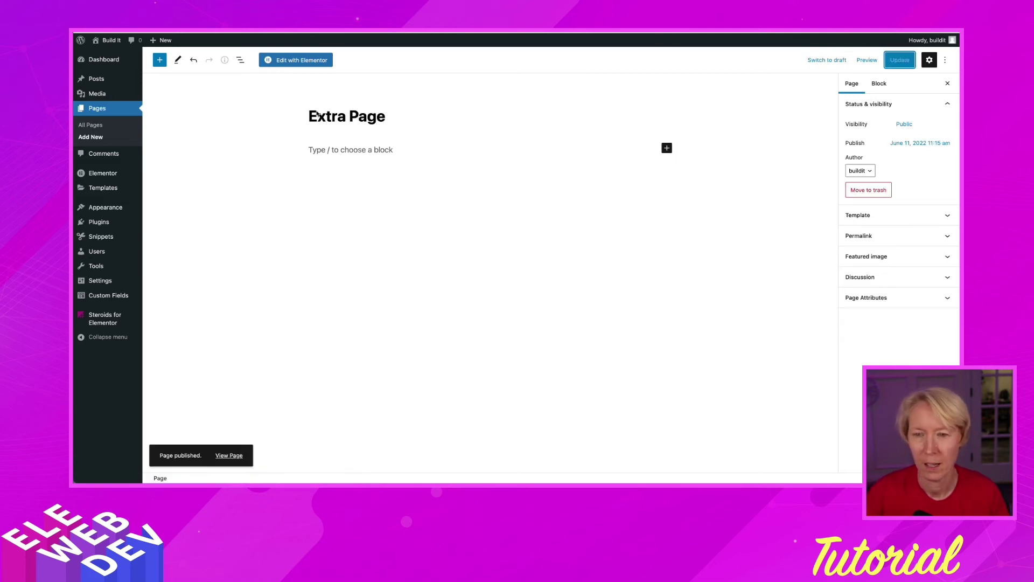
Edit the new page with Elementor and insert the saved "Page Template", applying its page settings
left_click(299, 61)
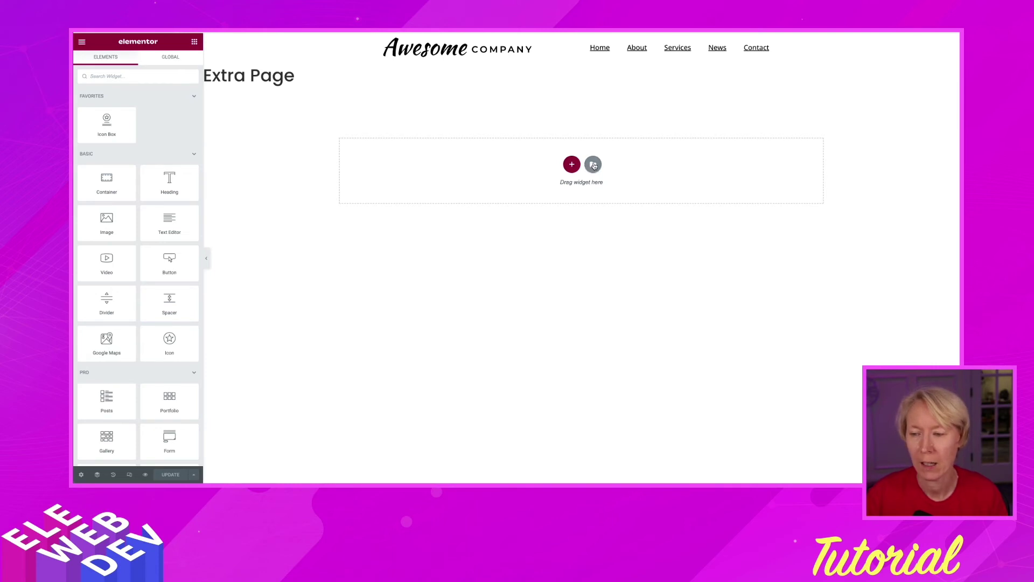
left_click(593, 165)
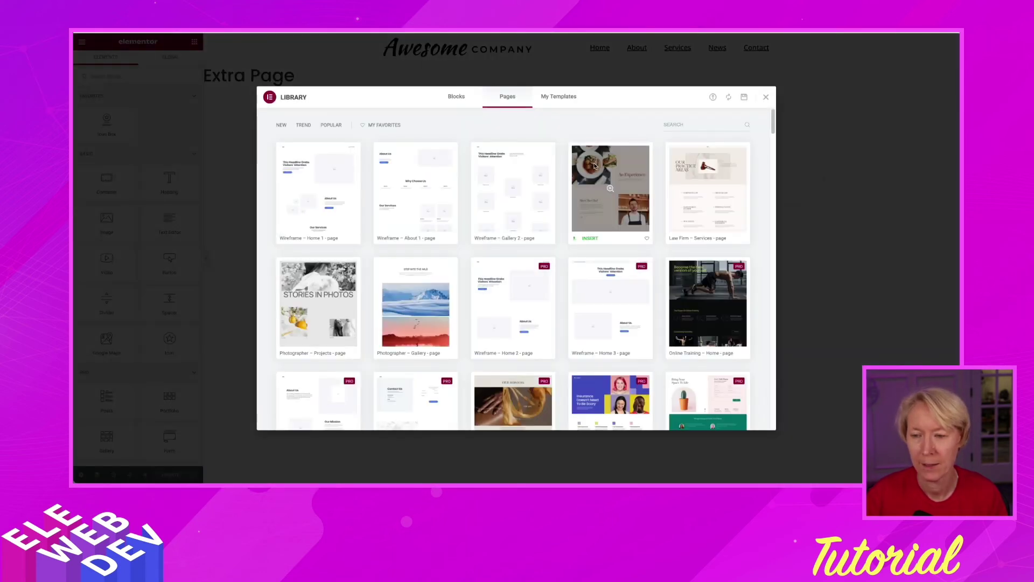
left_click(561, 99)
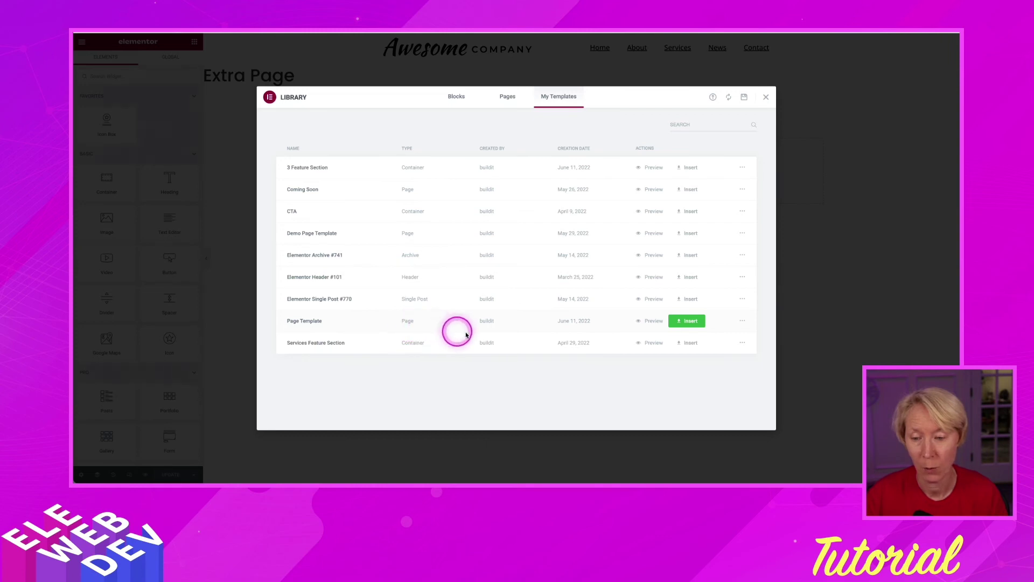
left_click(694, 324)
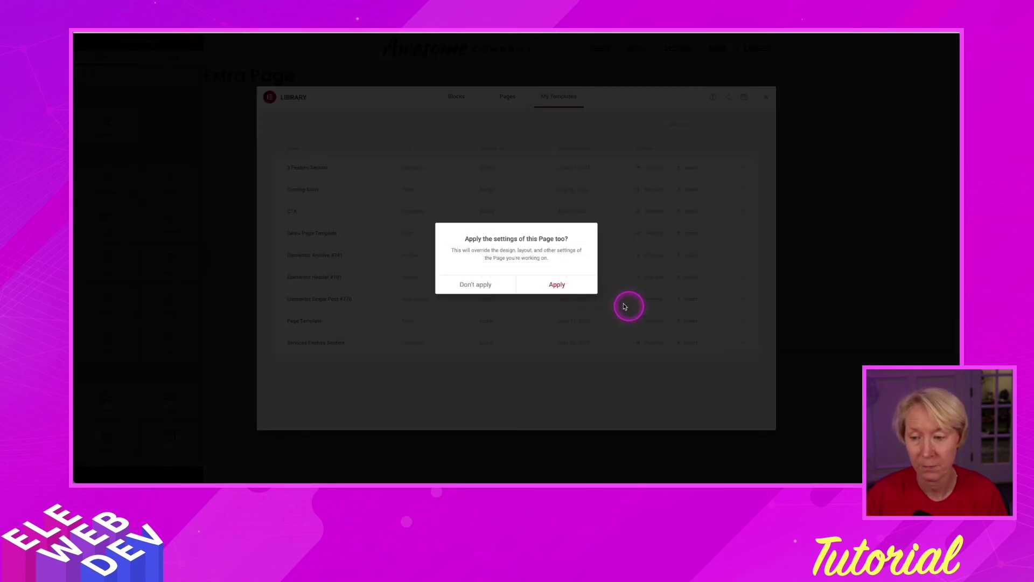
left_click(558, 286)
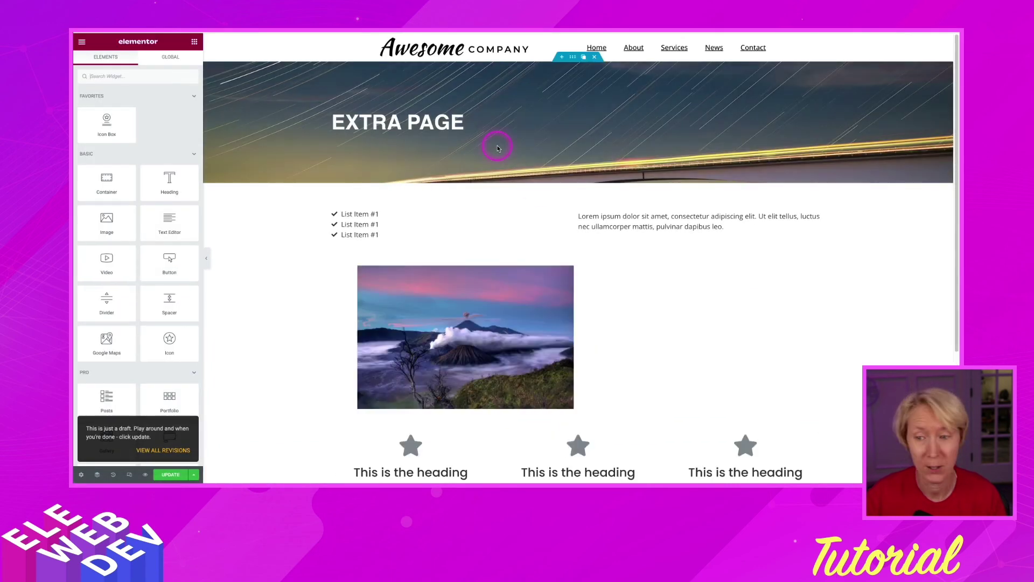
Look over the inserted template's title banner, list and text row, images and feature boxes on the page
left_click(448, 138)
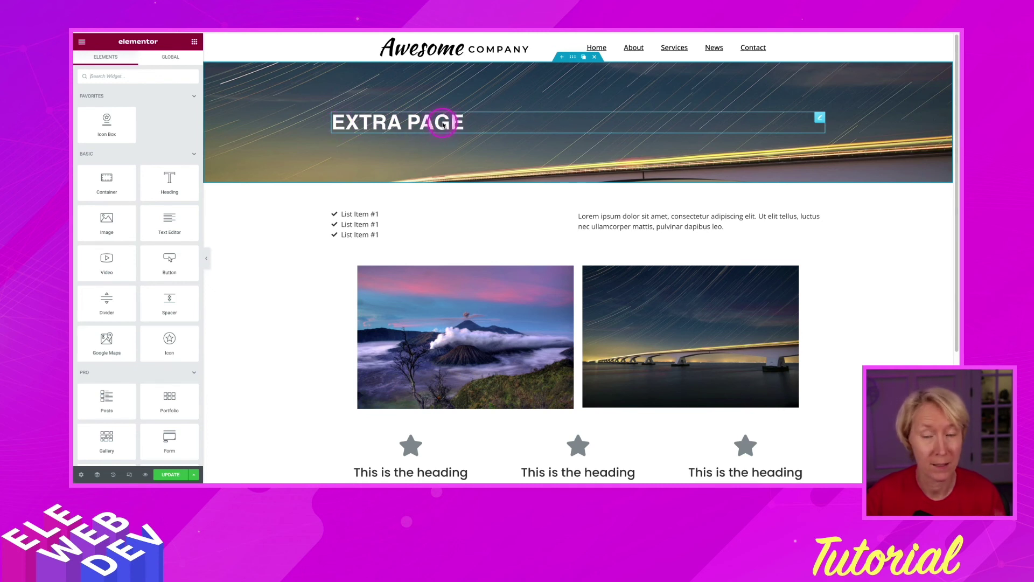
scroll(435, 170, "down", 1)
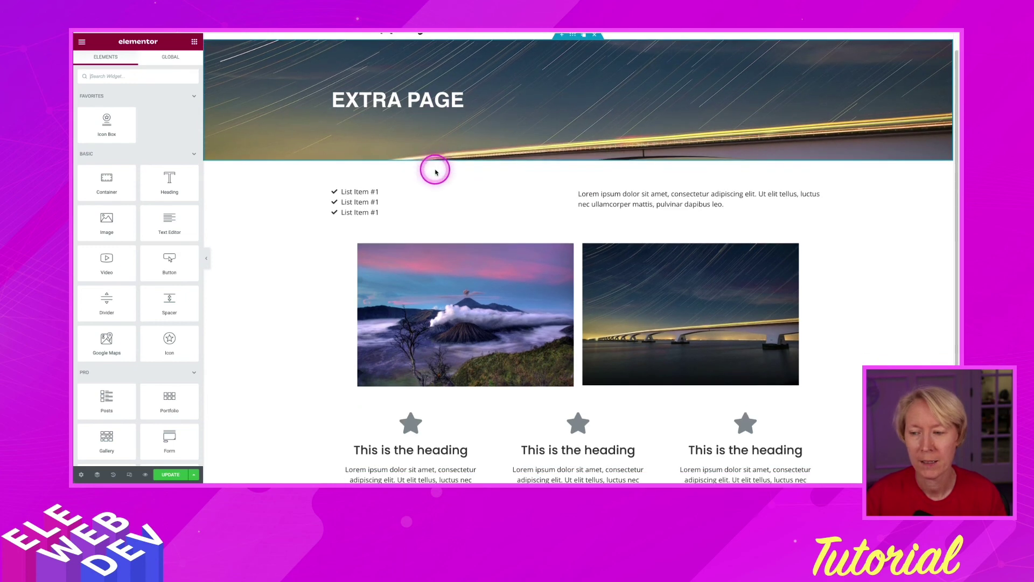
scroll(435, 171, "down", 1)
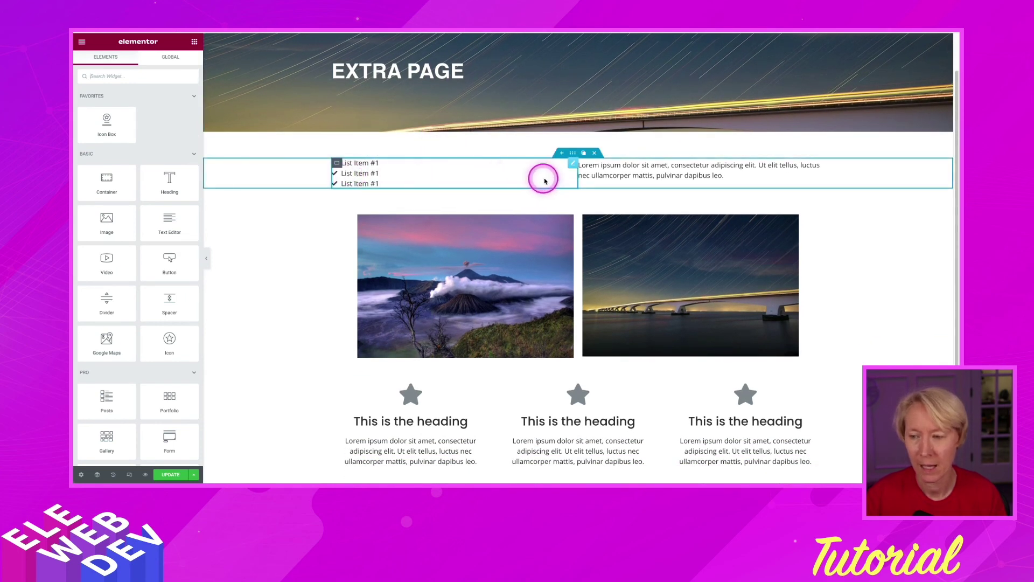
scroll(501, 285, "down", 3)
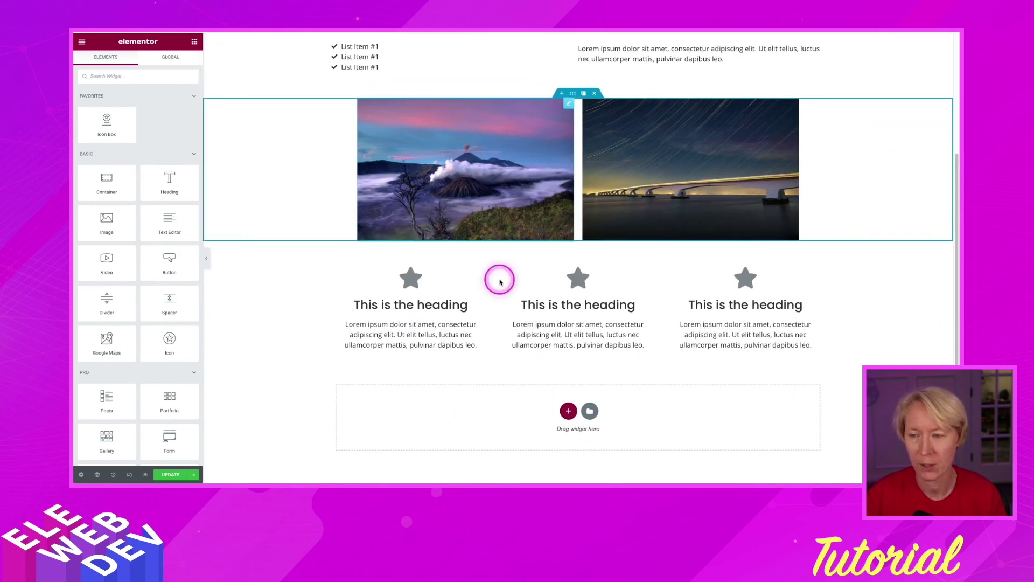
scroll(501, 281, "up", 1)
scroll(501, 282, "up", 1)
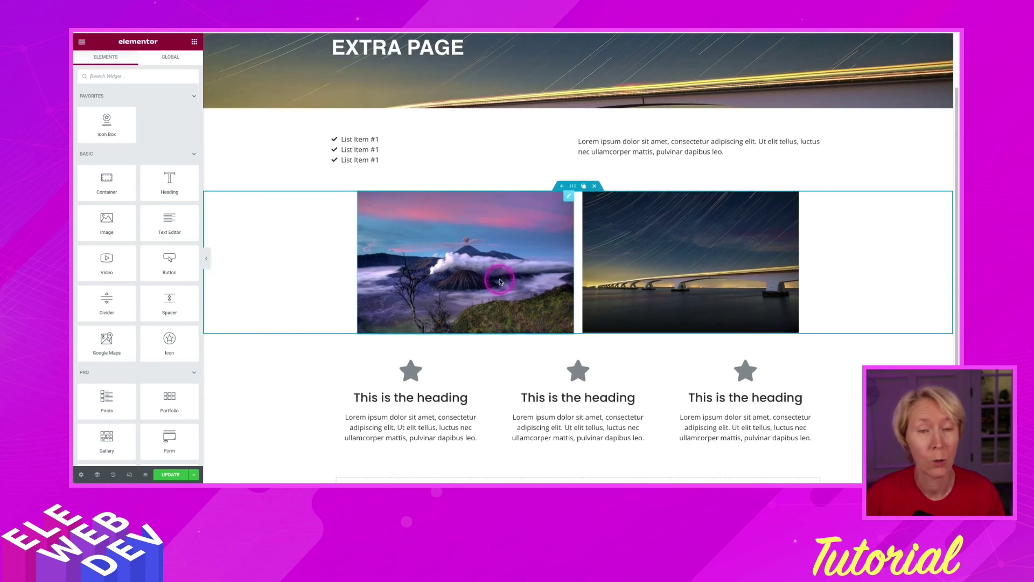